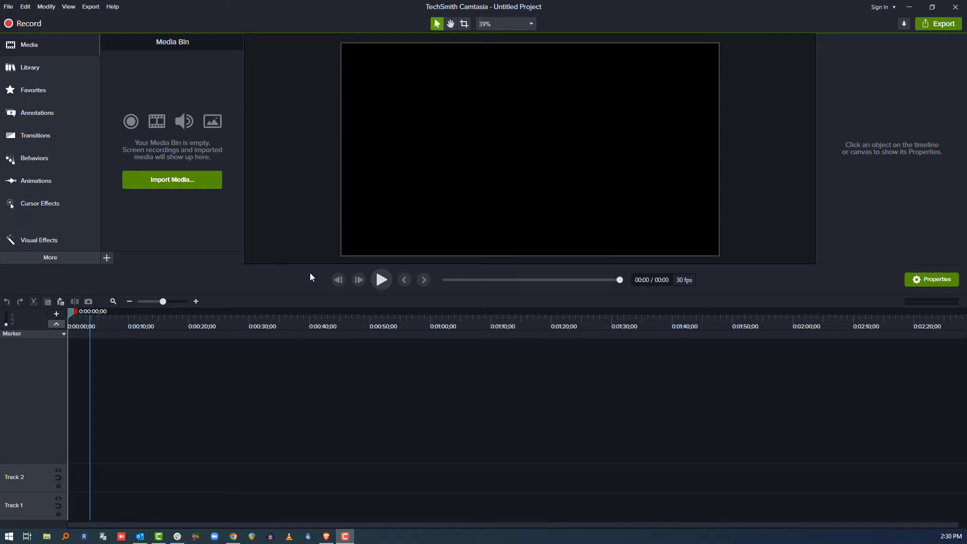
Enlarge the canvas area slightly and add two more tracks to the timeline
mouse_move(313, 265)
mouse_down()
mouse_move(308, 358)
mouse_move(312, 272)
mouse_up()
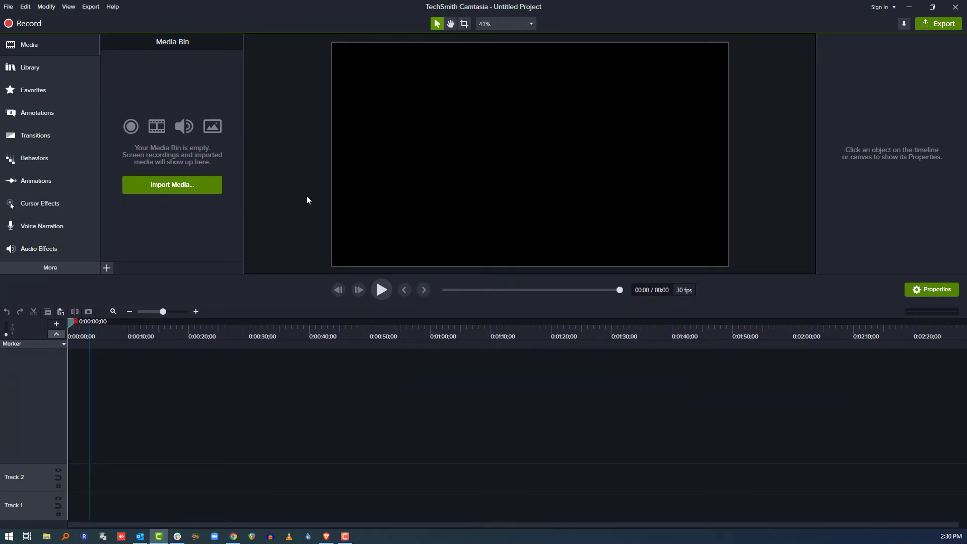
click(56, 324)
click(56, 324)
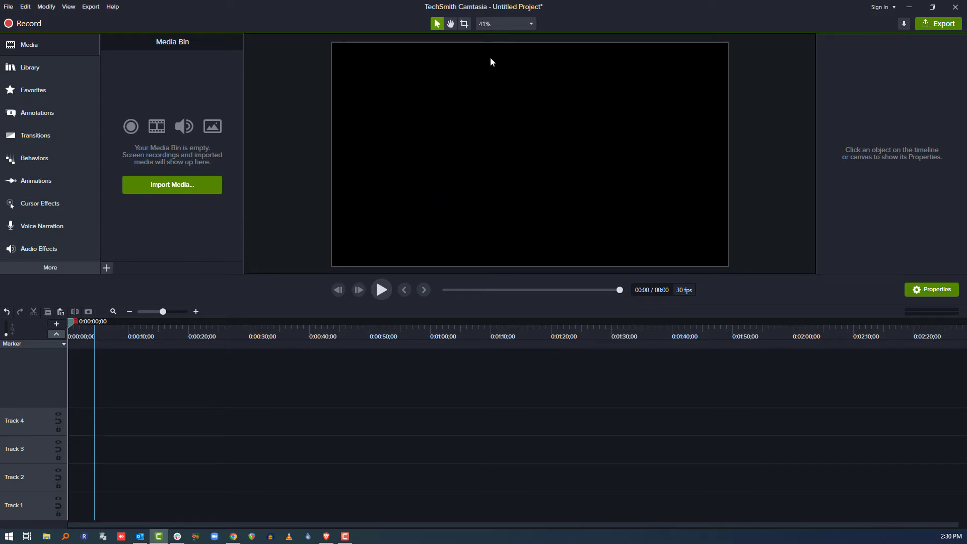
Set the project's canvas color to light blue #73ADD2 and apply the project settings
click(509, 23)
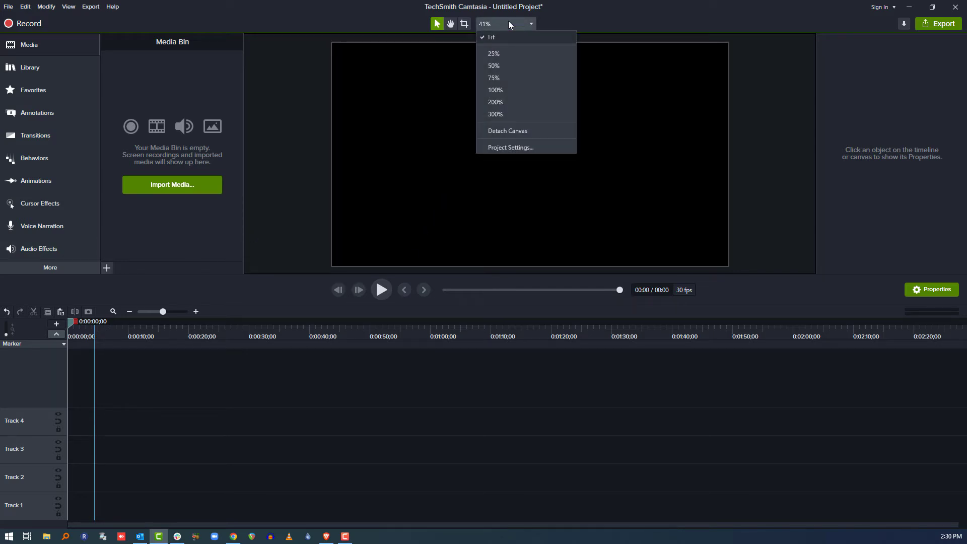
click(510, 146)
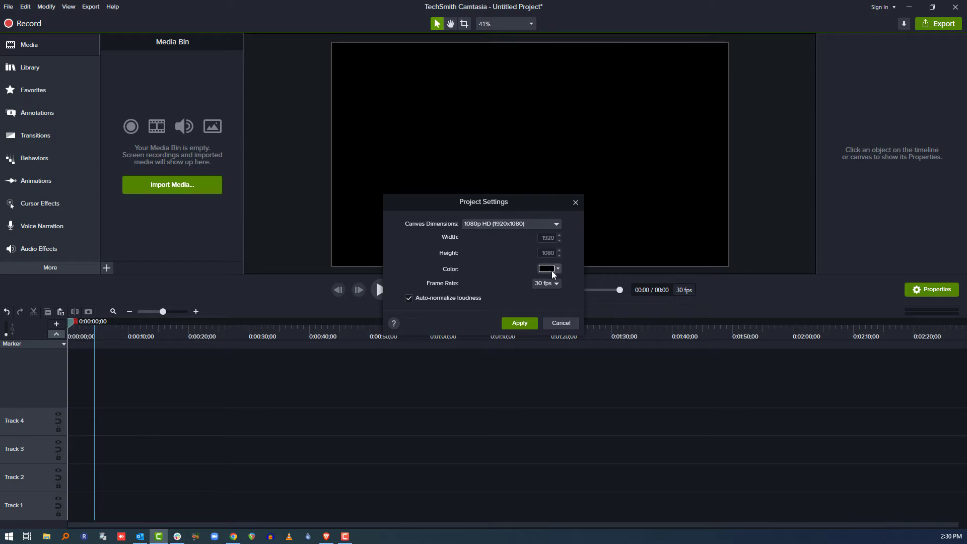
click(551, 271)
click(531, 300)
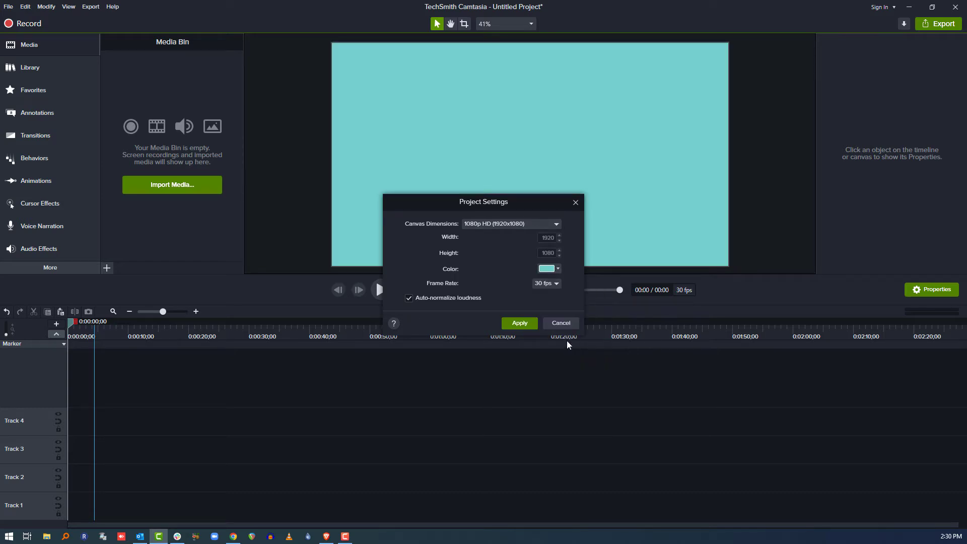
click(549, 270)
click(587, 341)
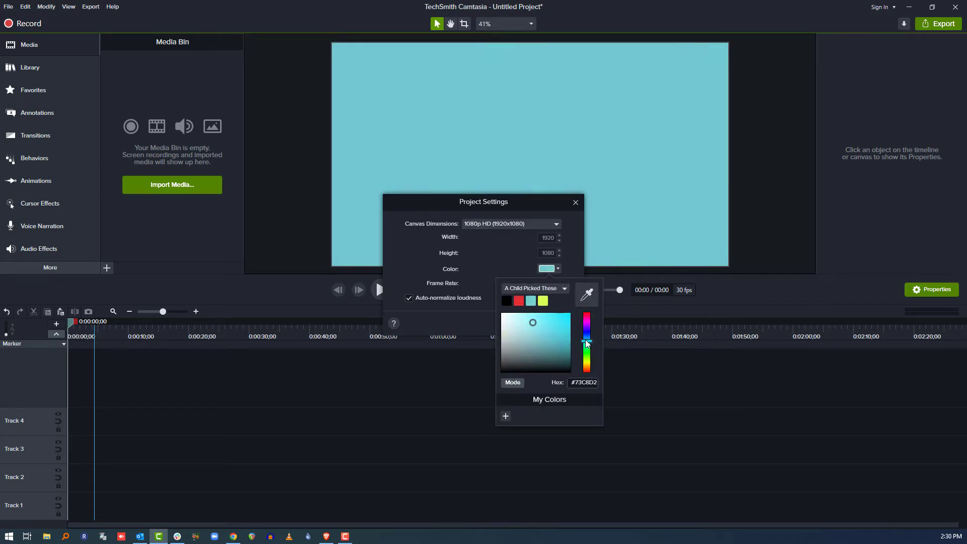
drag(587, 342, 587, 338)
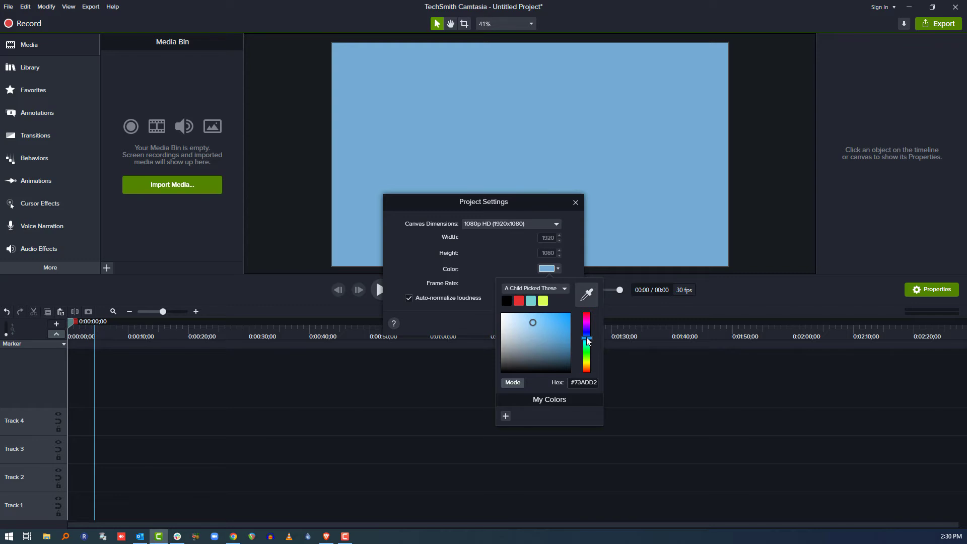
click(404, 266)
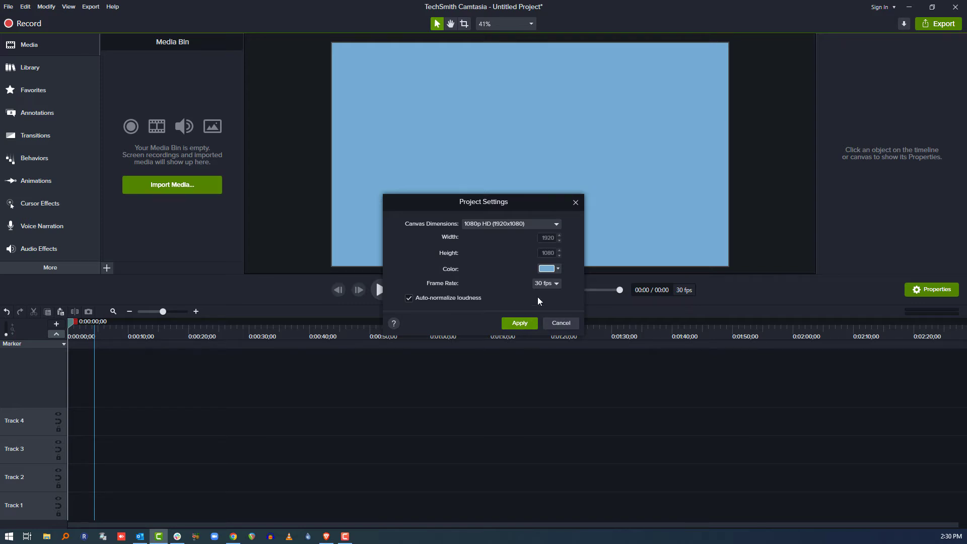
click(518, 324)
Add a plain text callout without a background at the start of Track 3 and set its font size to 256
click(56, 106)
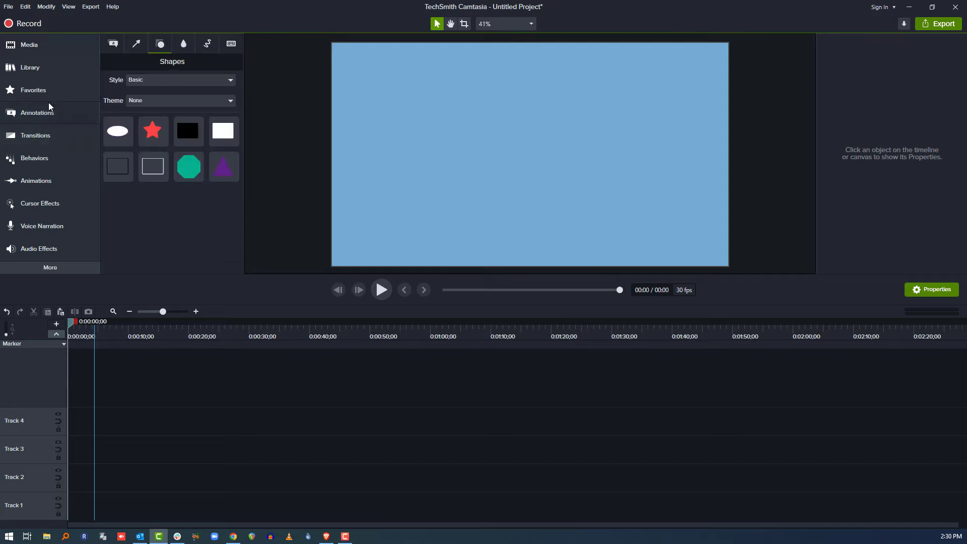
click(113, 44)
drag(120, 201, 98, 450)
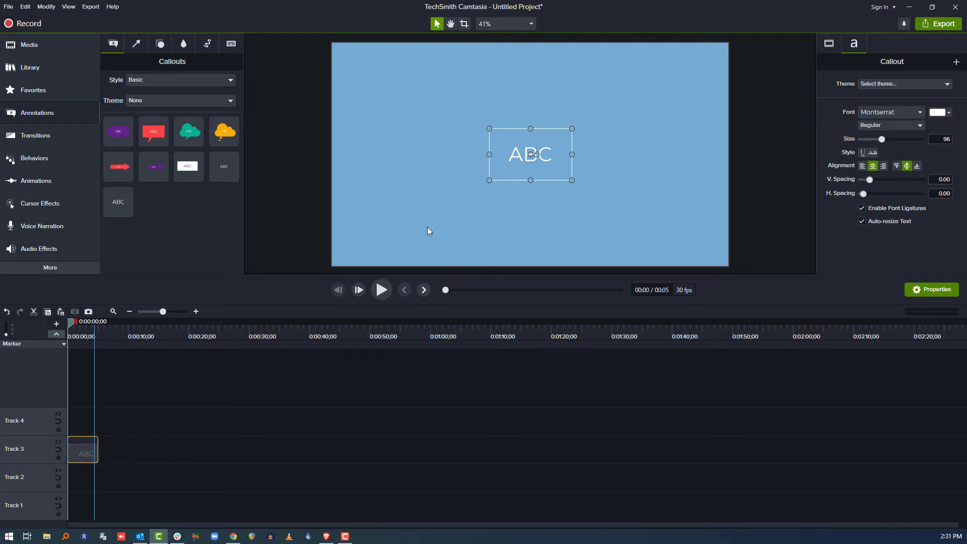
drag(880, 140, 922, 142)
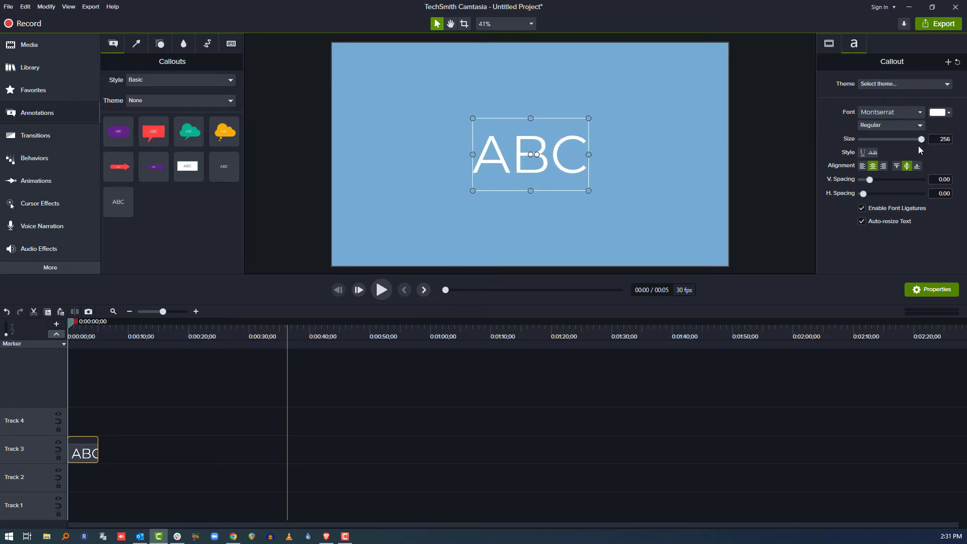
Replace the callout's placeholder text with "Emphasis"
text(Empas)
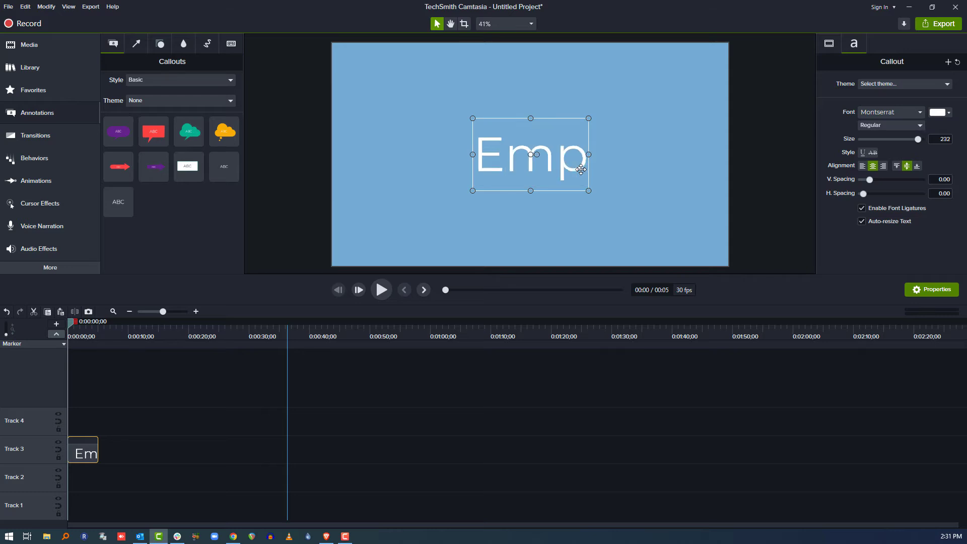
key(BackSpace)
key(BackSpace)
text(hasis)
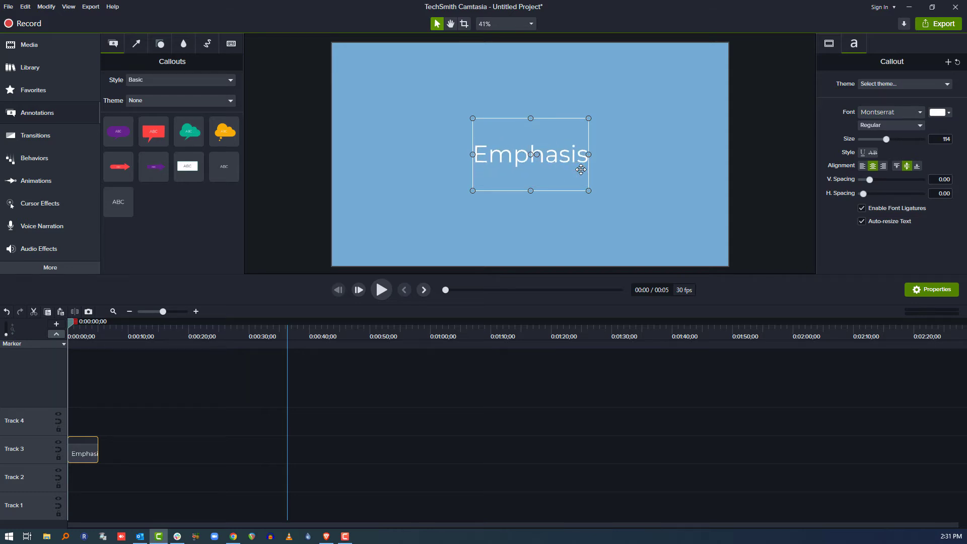
Widen the Emphasis text box on both sides until the word fits at size 256, then deselect it
click(469, 201)
click(489, 158)
drag(473, 155, 398, 155)
mouse_move(588, 155)
mouse_down()
mouse_move(667, 159)
mouse_move(583, 166)
mouse_up()
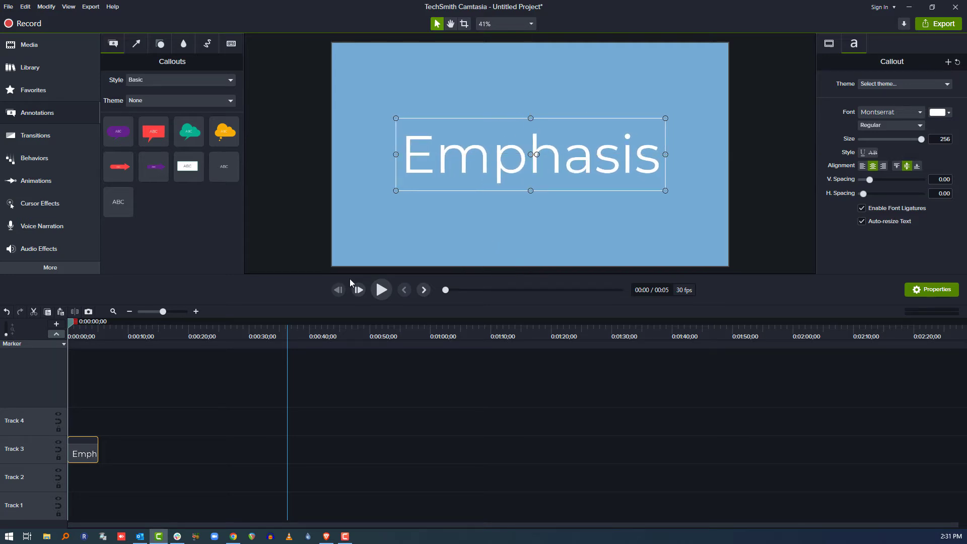
click(153, 436)
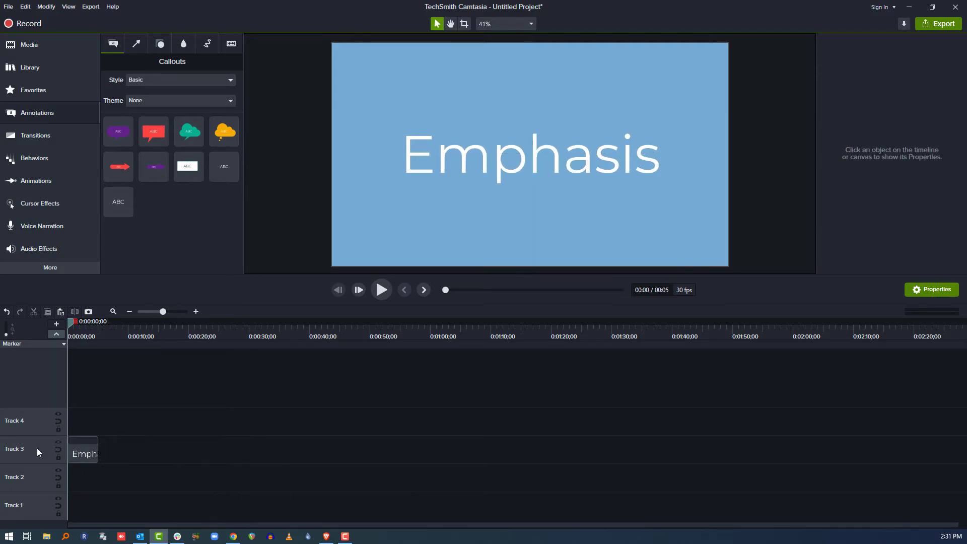
Duplicate the Emphasis text from Track 3 and place the copy at the start of Track 2
click(79, 458)
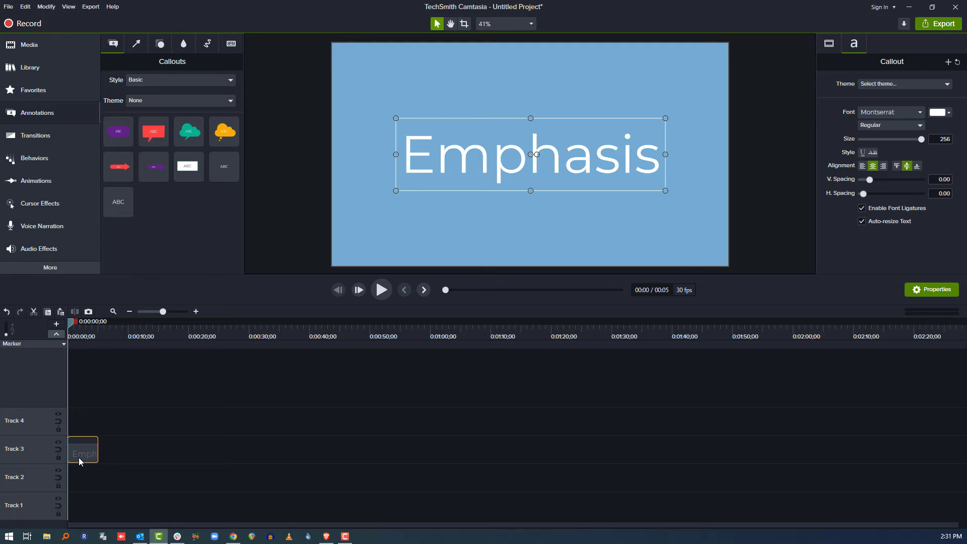
drag(79, 461, 82, 483)
Set the Track 2 text's font color to black #000000 and check it by briefly hiding Track 3
click(943, 113)
mouse_move(906, 178)
mouse_down()
mouse_move(826, 247)
mouse_move(813, 274)
mouse_up()
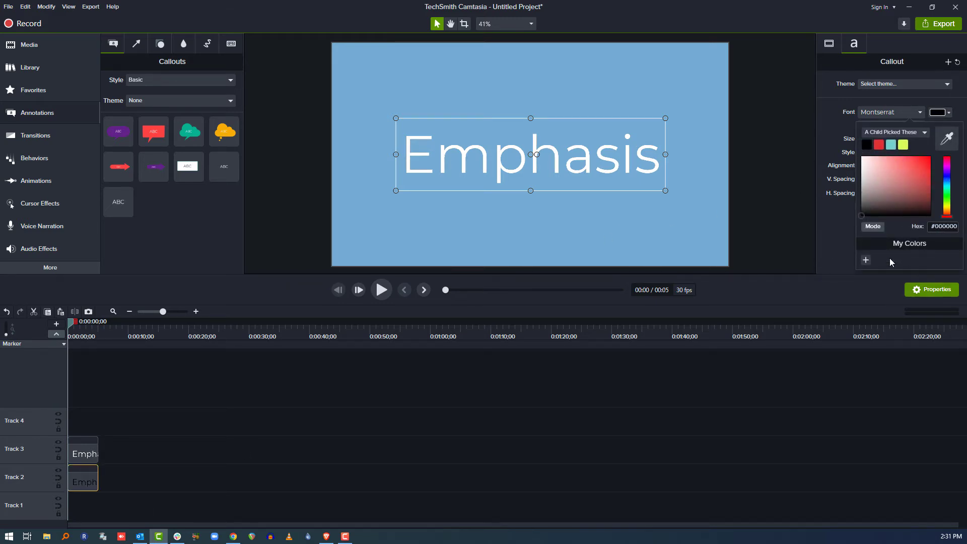
click(796, 243)
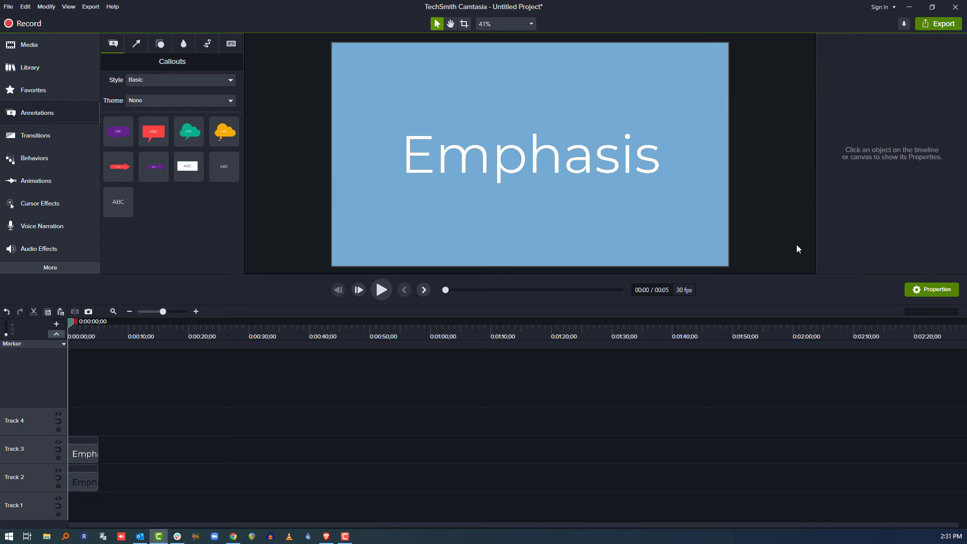
click(58, 442)
click(58, 442)
Add a white rectangle at the start of Track 4 and stretch it over the whole word, about 1305 by 302
click(160, 43)
drag(223, 138, 80, 425)
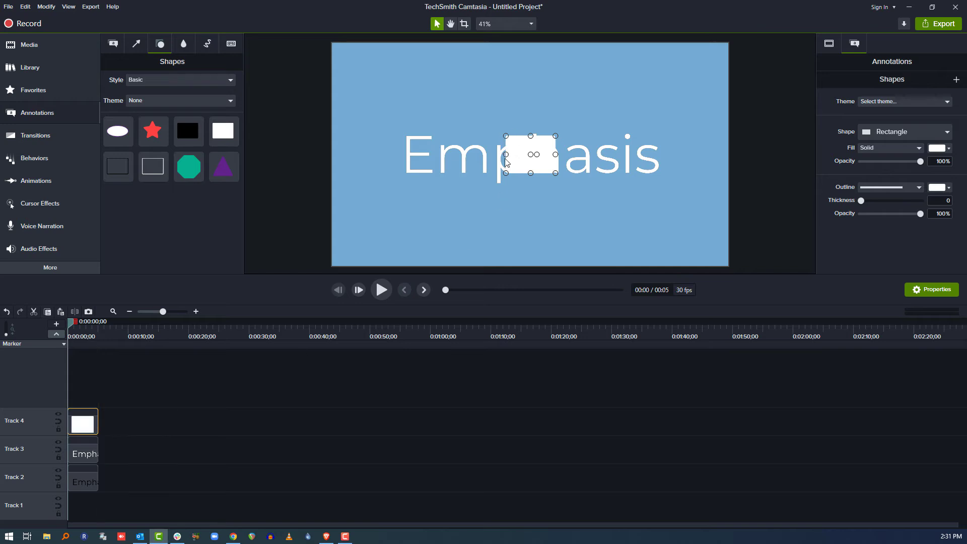
drag(505, 154, 396, 156)
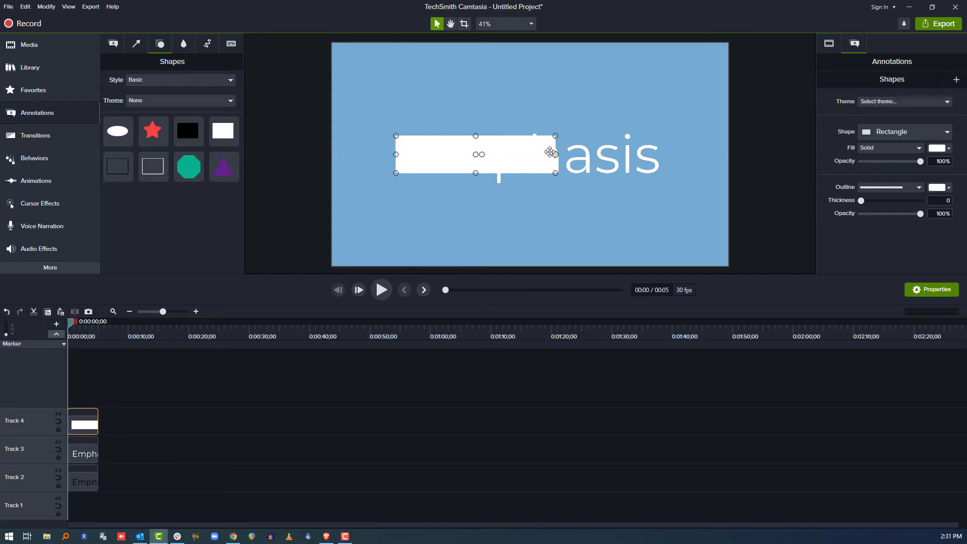
drag(557, 155, 665, 154)
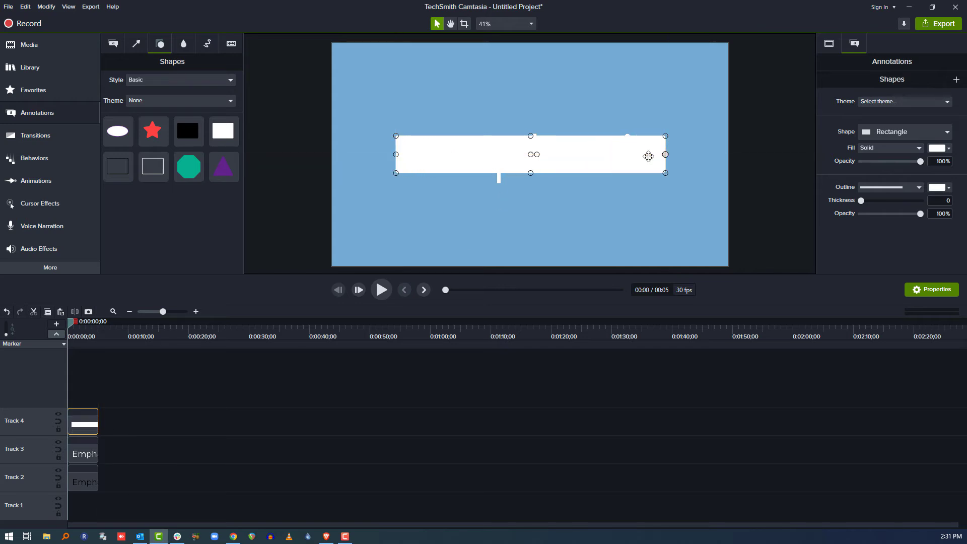
drag(531, 136, 530, 128)
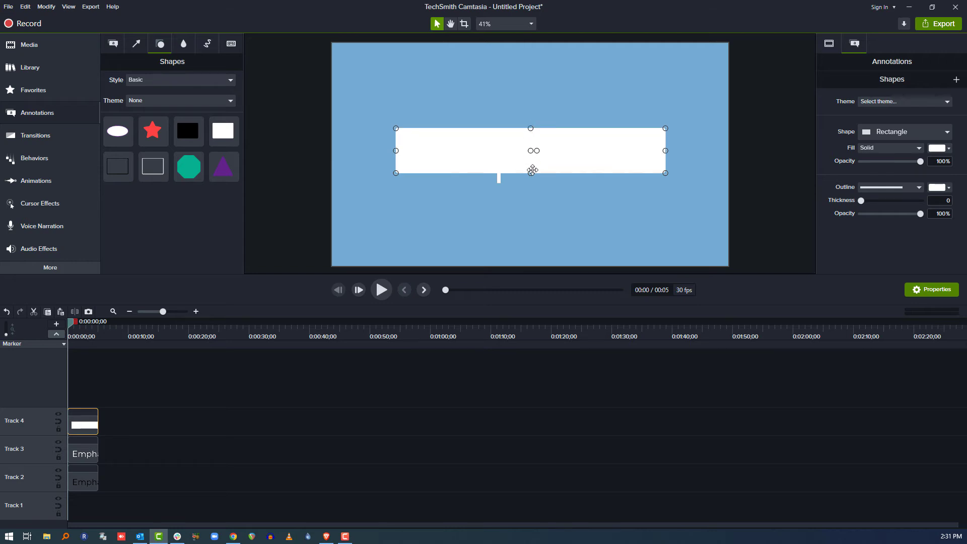
drag(530, 173, 530, 190)
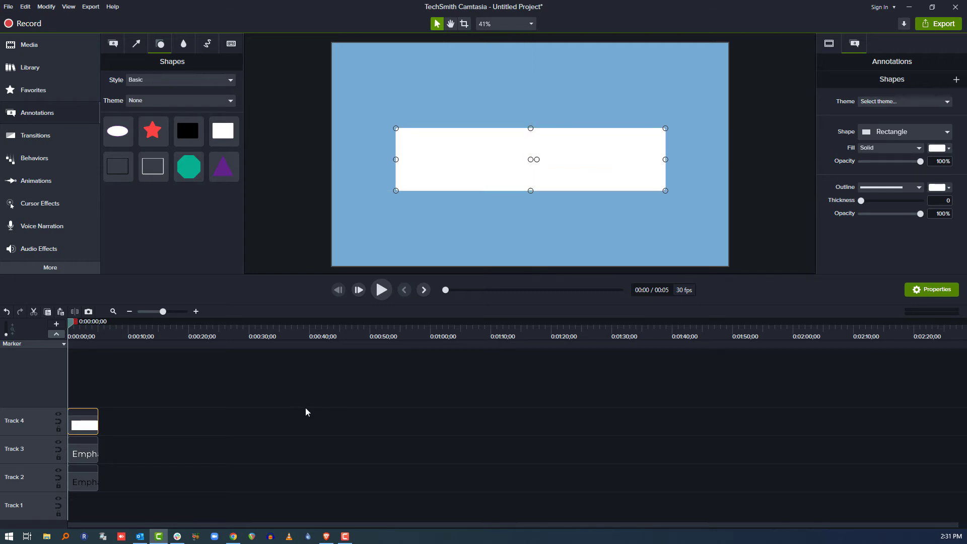
click(292, 408)
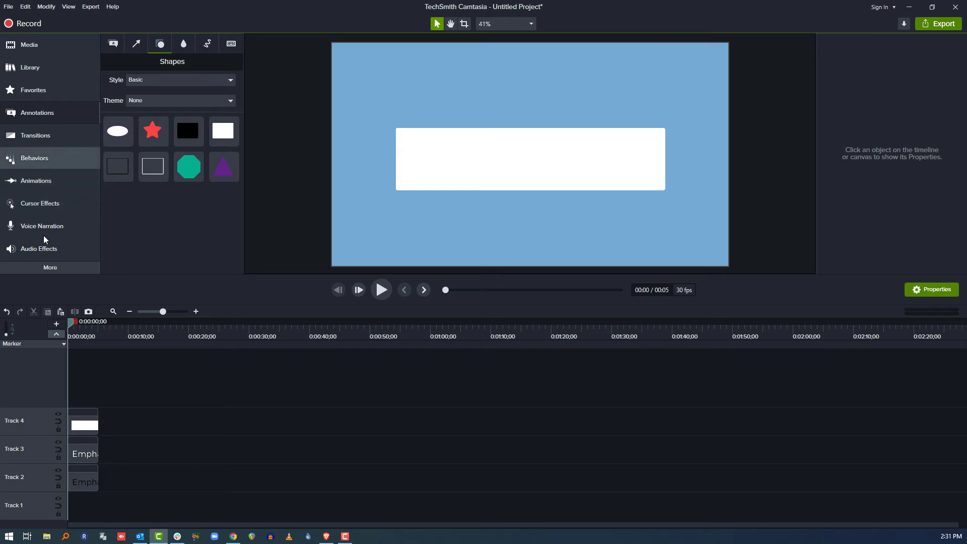
Apply the Media Matte visual effect to the Track 4 rectangle and set its mode to Alpha Invert
click(56, 268)
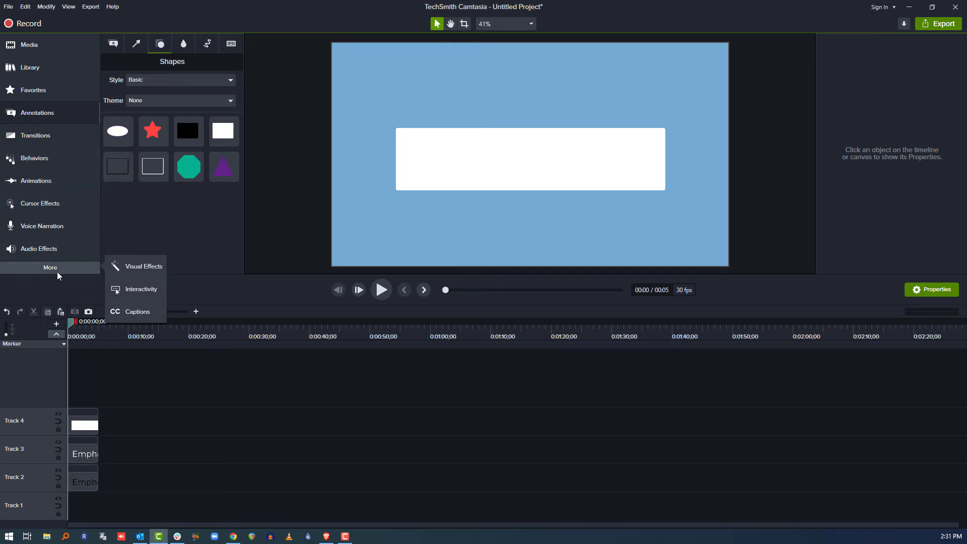
click(142, 266)
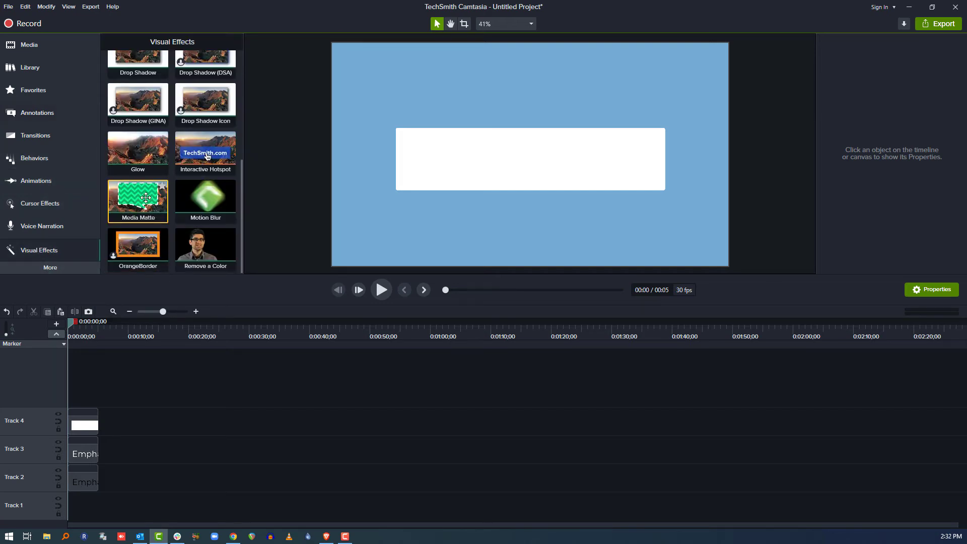
drag(143, 198, 86, 425)
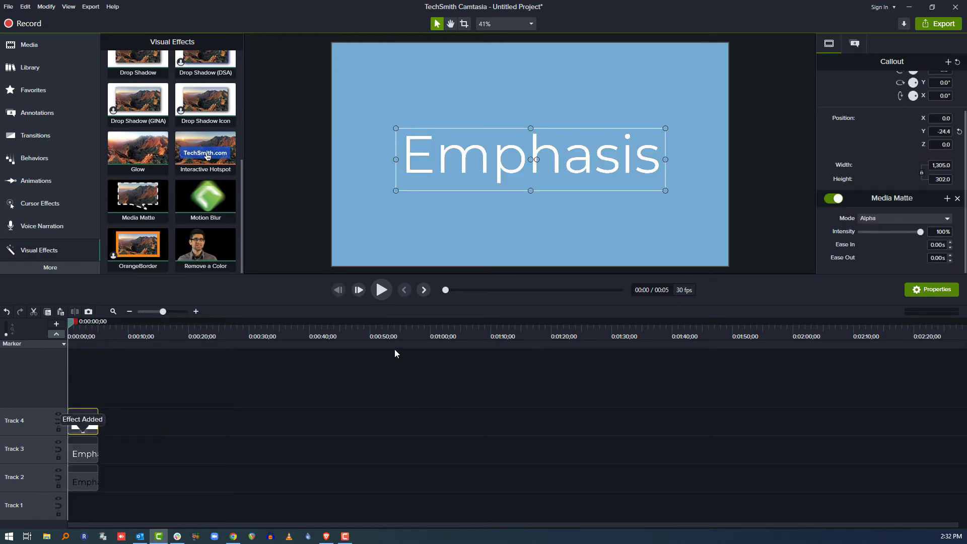
click(882, 218)
click(886, 242)
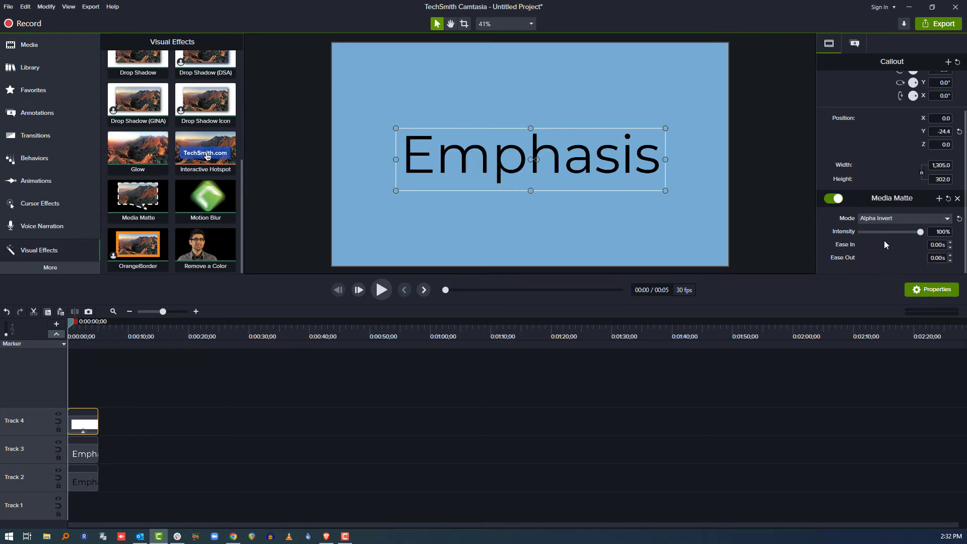
Add an animation to the Track 4 rectangle at 0:00:02;25 and extend its end to 0:00:03;16
click(197, 311)
click(197, 312)
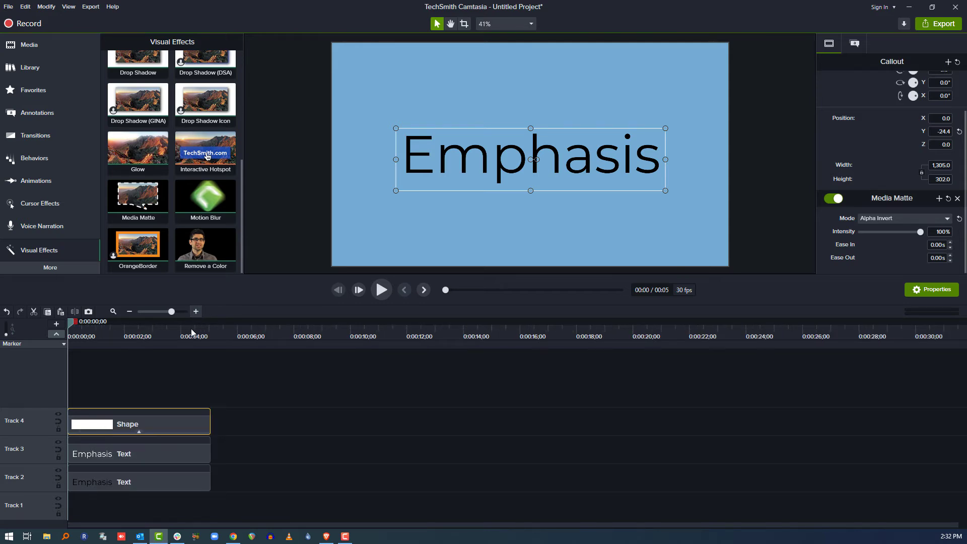
drag(120, 336, 148, 335)
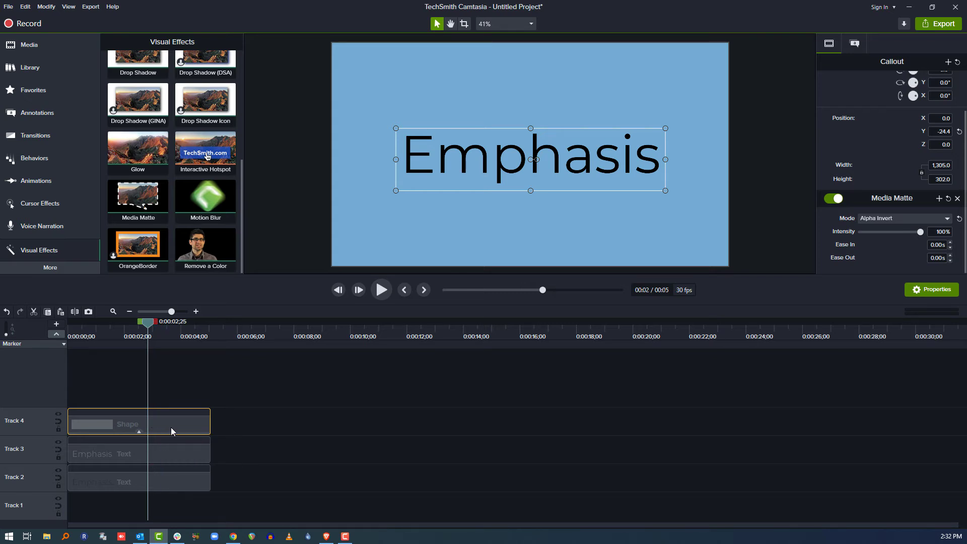
key(shift+a)
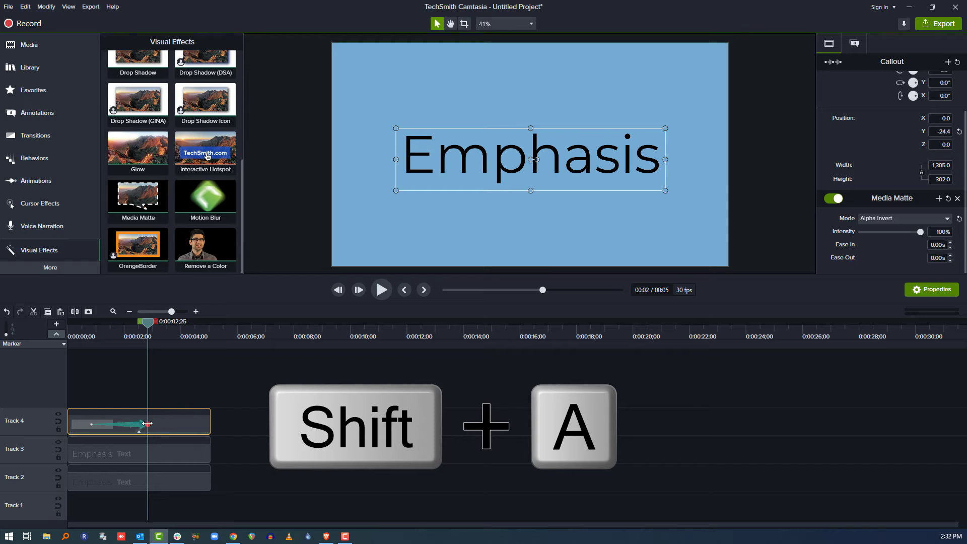
drag(148, 424, 167, 423)
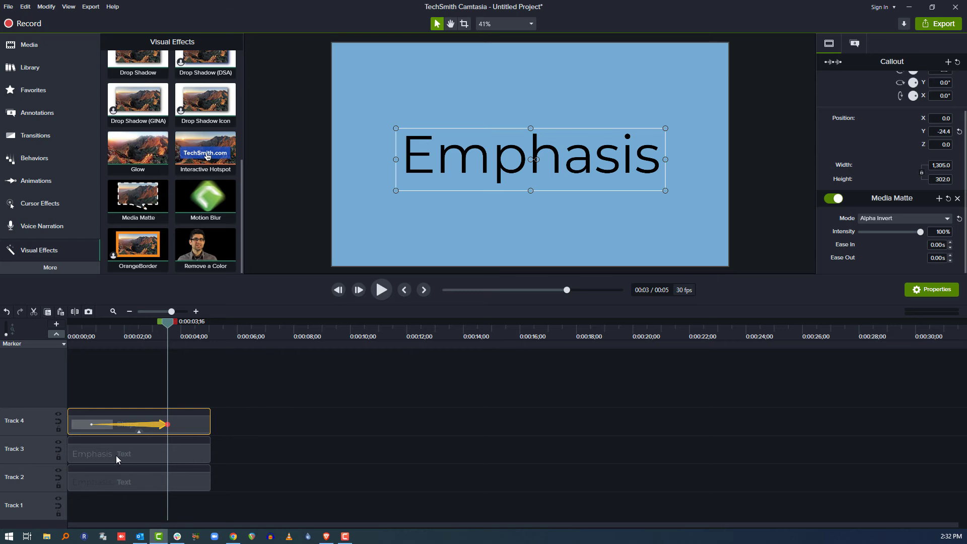
At the Track 4 animation's start, 0:00:00;25, crop the rectangle from its right side to the left edge, about 1.1 wide
click(92, 425)
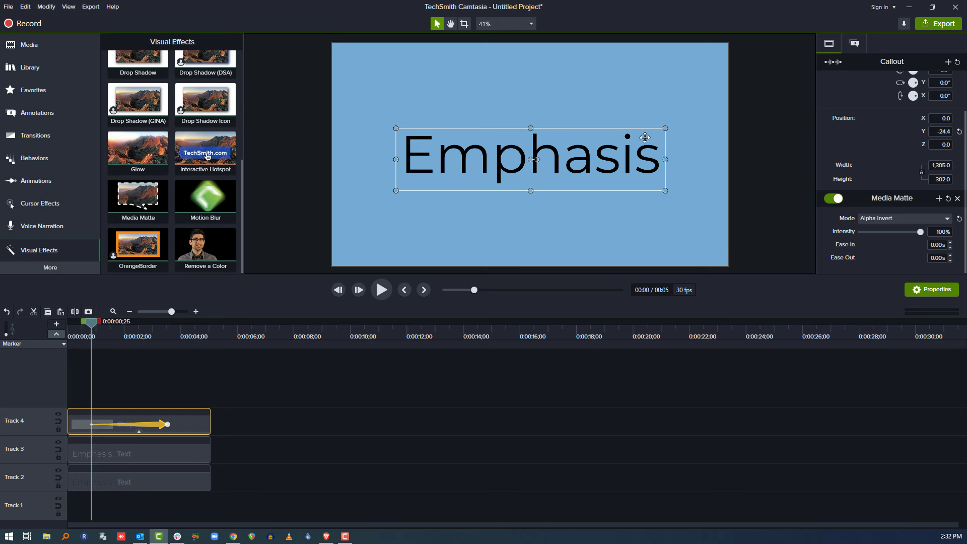
key(alt)
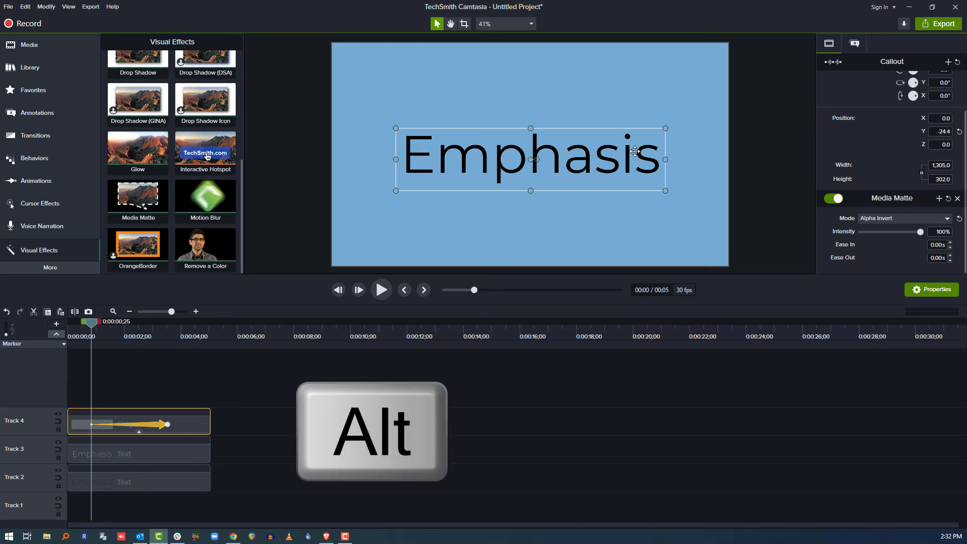
key(alt)
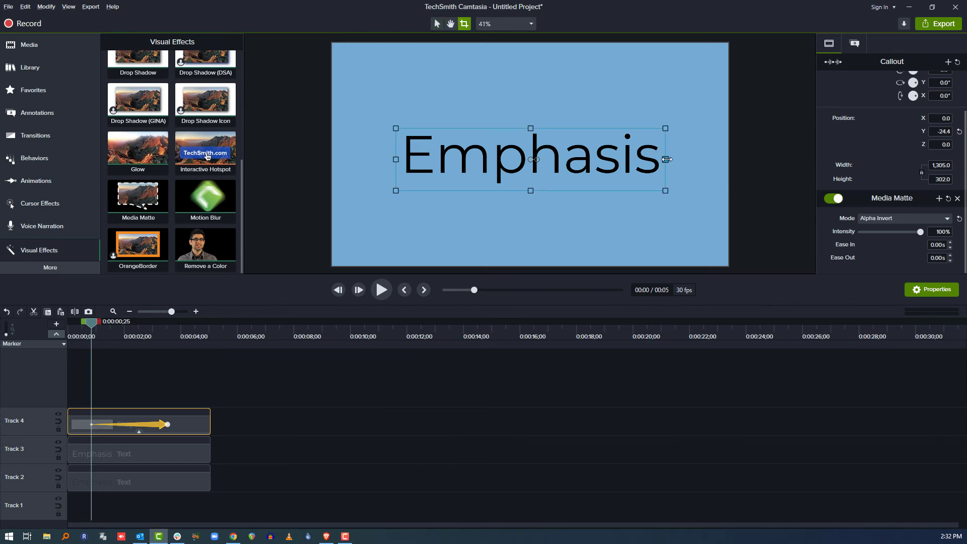
drag(666, 159, 373, 171)
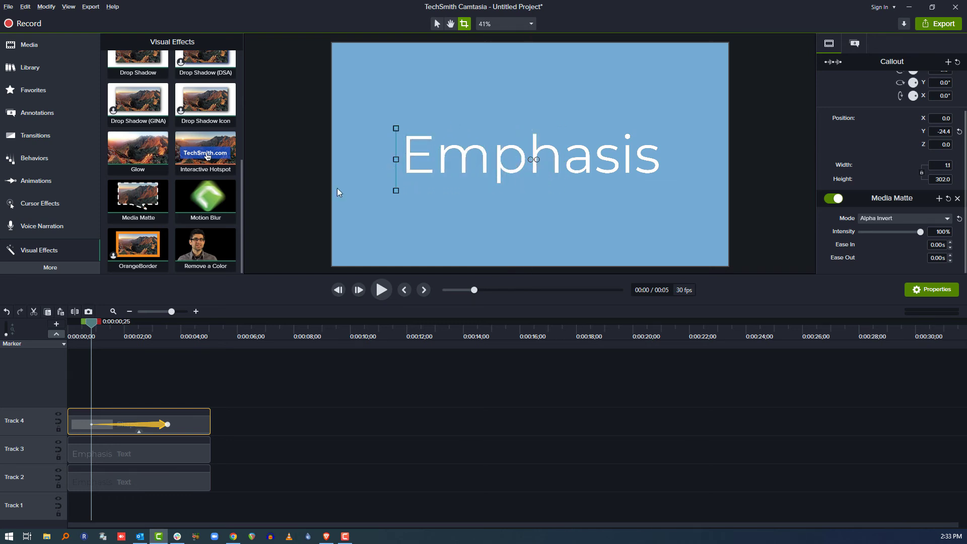
click(145, 396)
Check the Track 4 animation's start and end keyframes, and play the reveal from the beginning of the timeline
drag(91, 323, 50, 341)
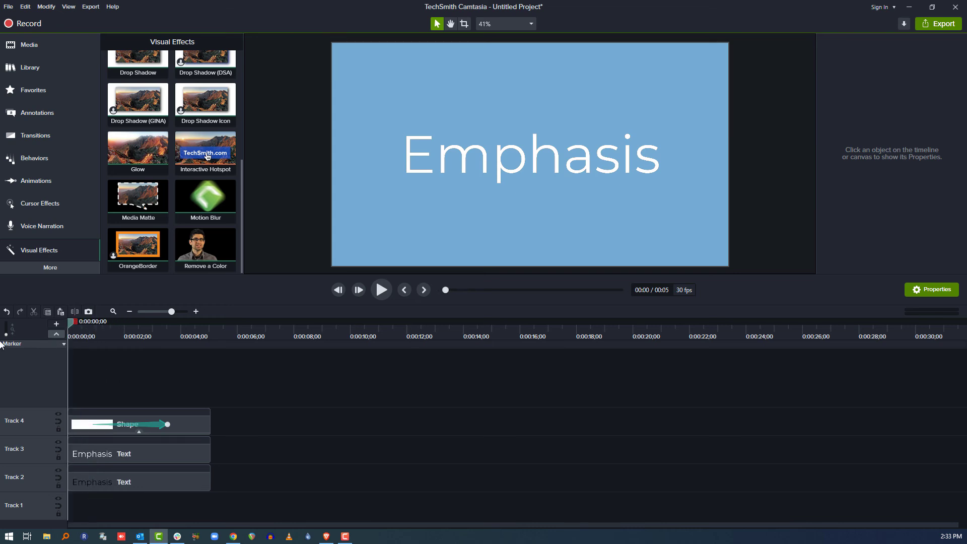
click(90, 424)
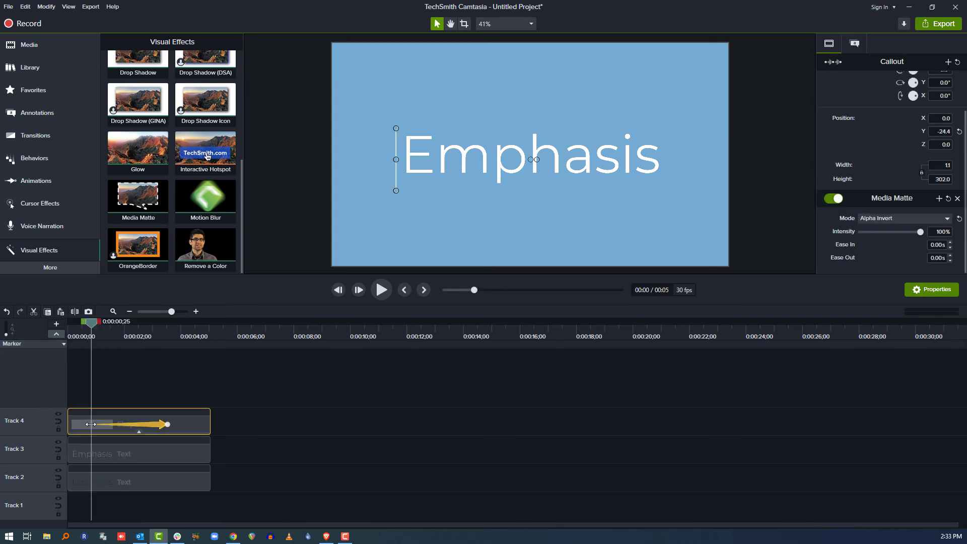
click(167, 424)
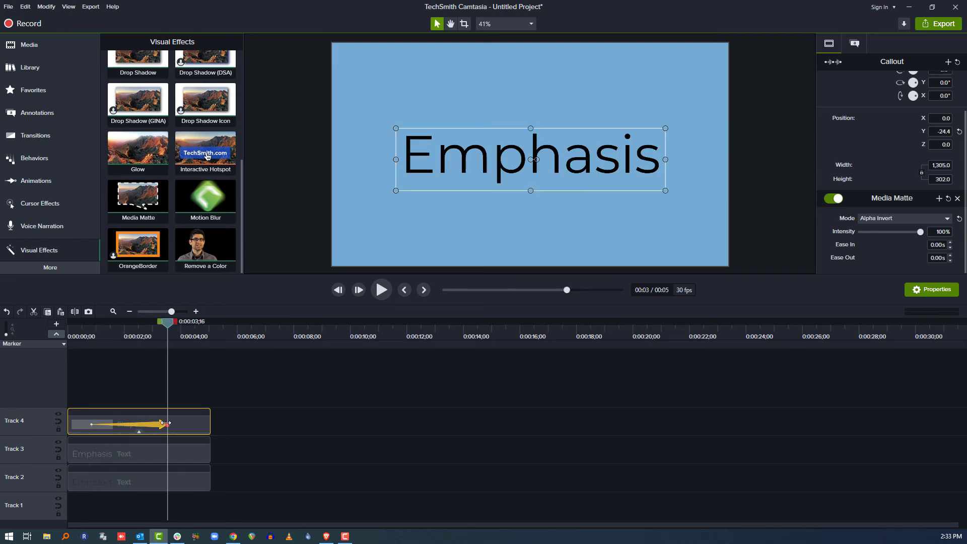
drag(118, 338, 4, 333)
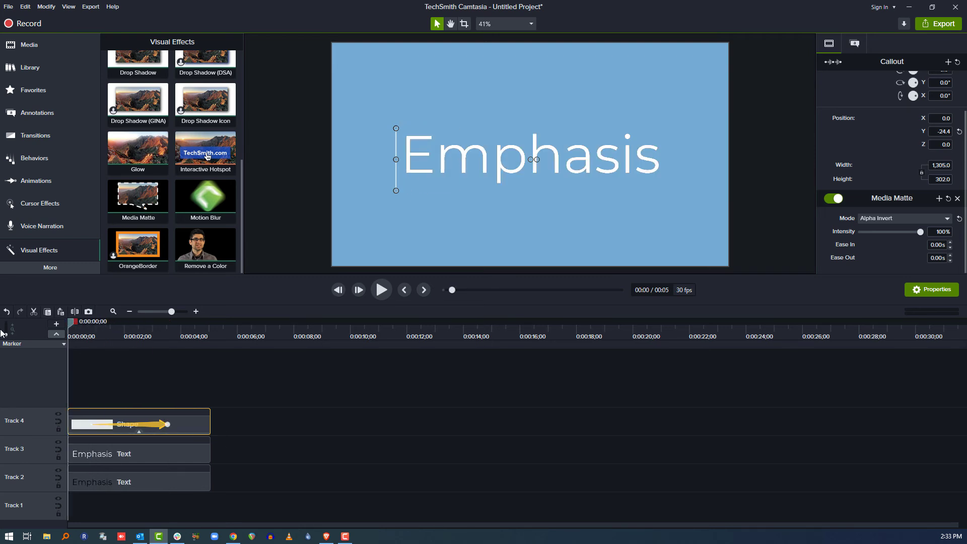
click(232, 388)
key(space)
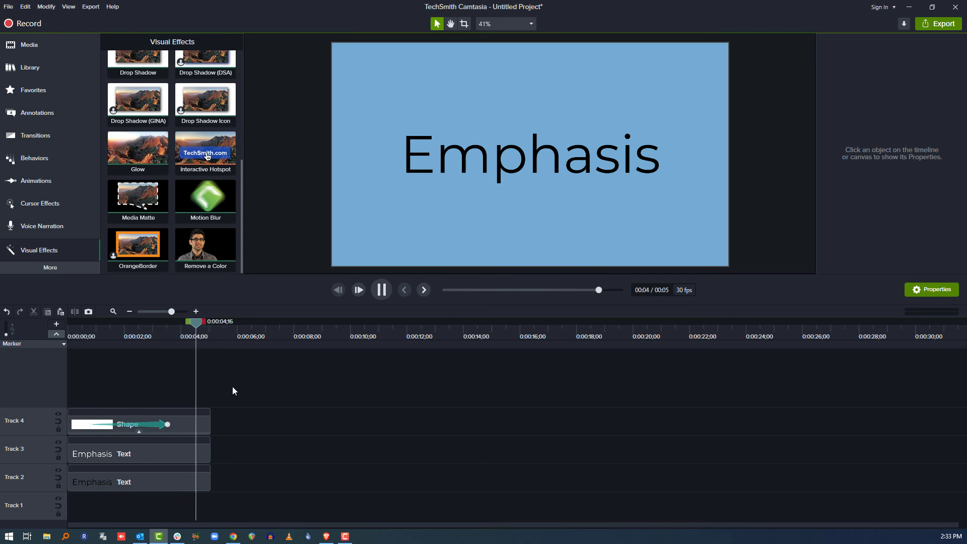
key(space)
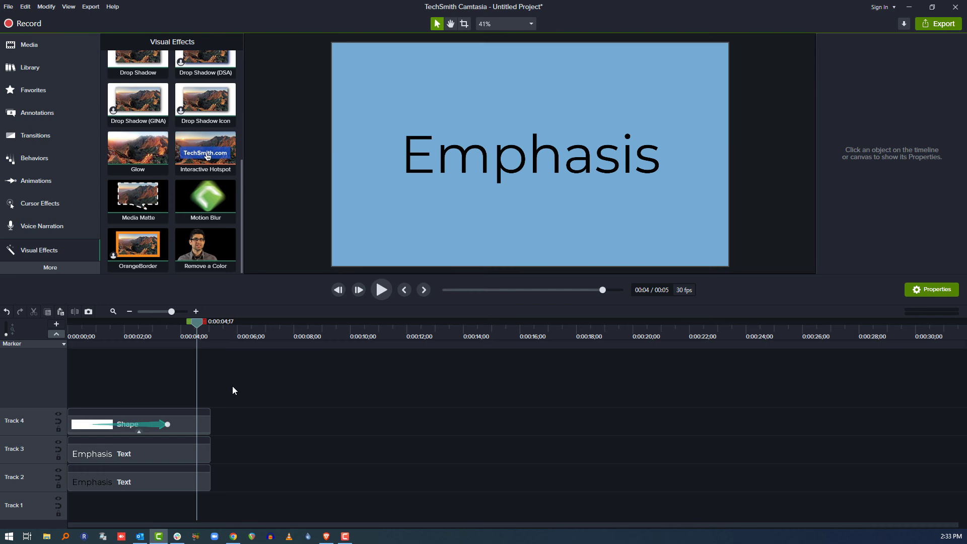
Duplicate the Track 4 rectangle onto Track 1, align it with the timeline start, and disable its Media Matte effect
click(189, 428)
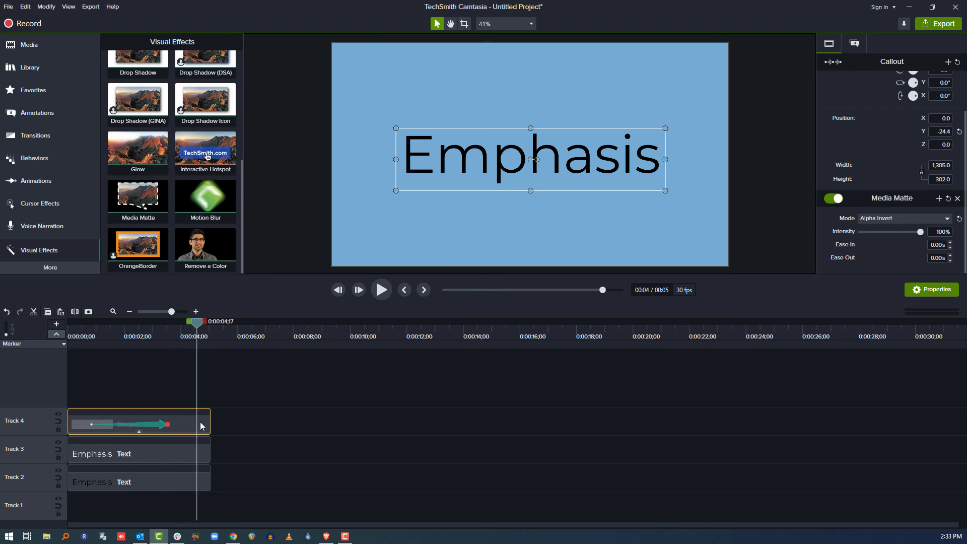
key(ctrl+v)
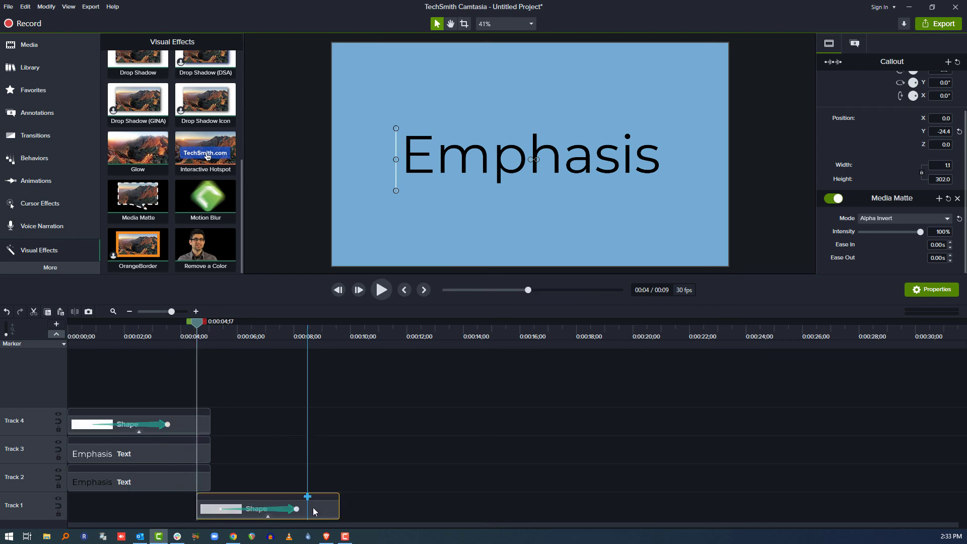
drag(304, 508, 135, 509)
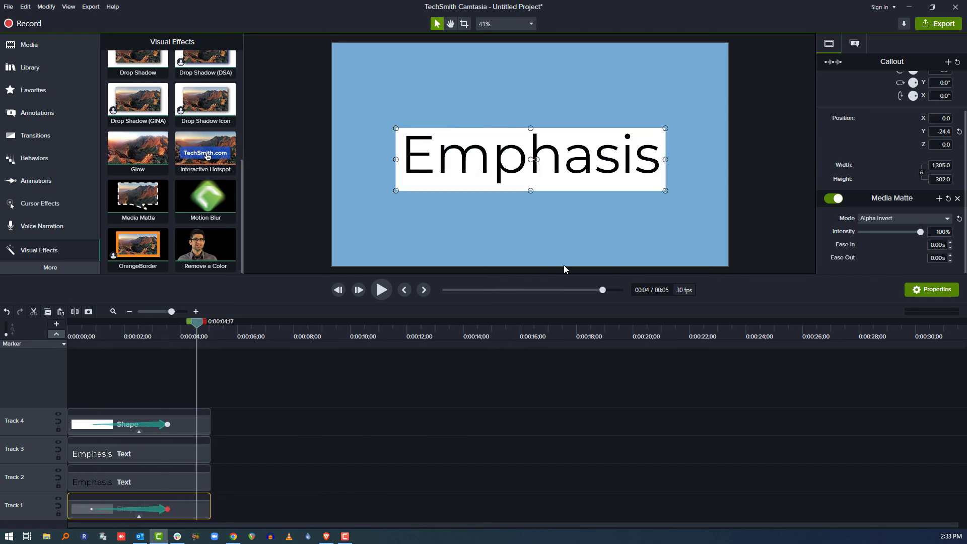
click(836, 198)
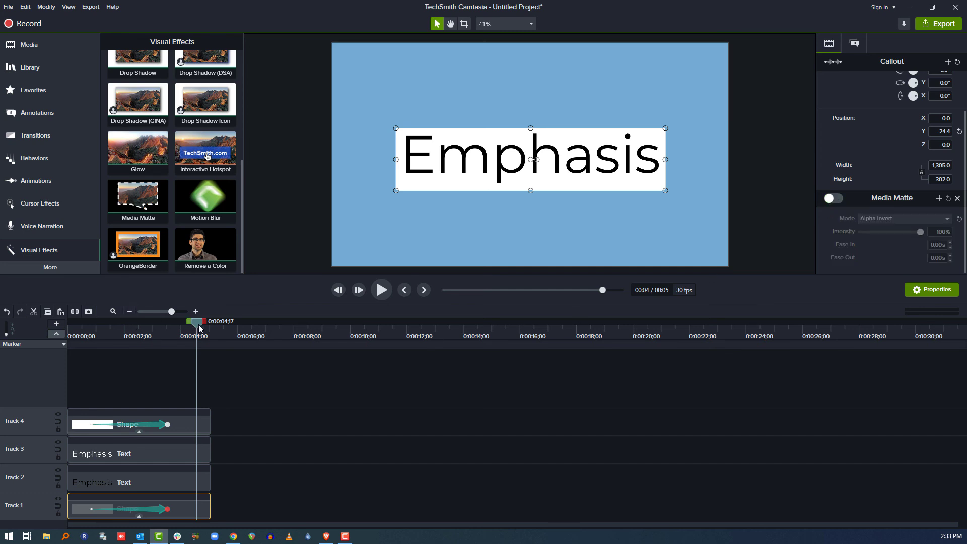
Play the combined rectangle and text animation from the start and stop at about 0:00:04;17
drag(199, 326, 143, 327)
drag(57, 351, 59, 353)
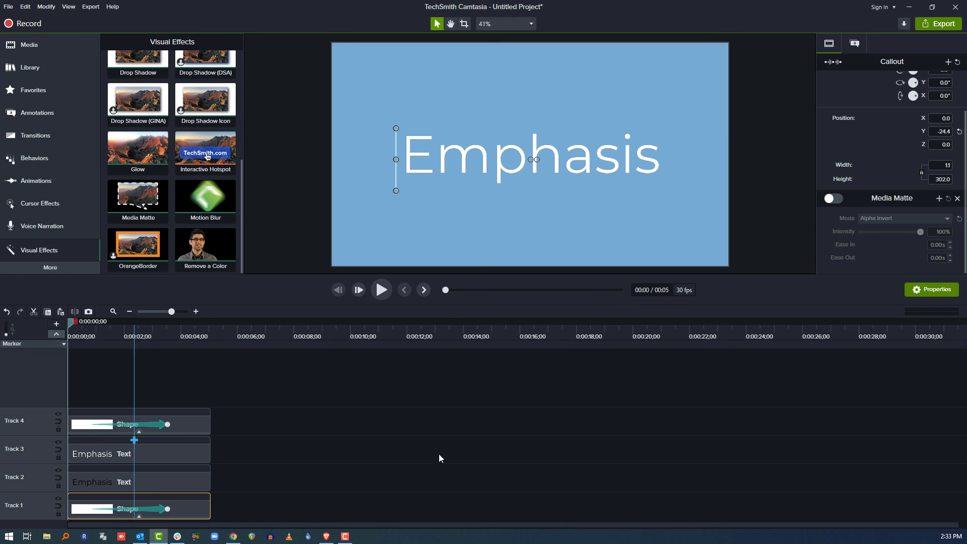
click(377, 412)
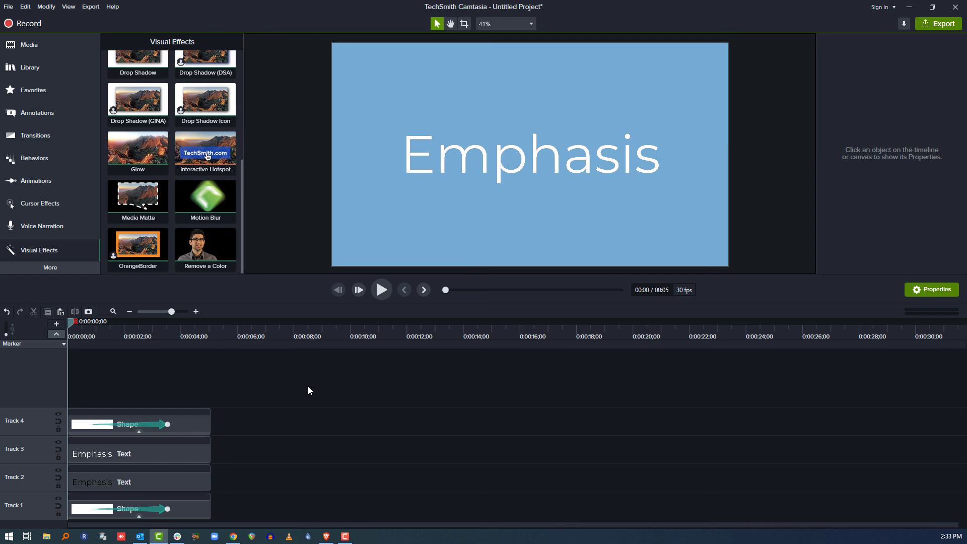
key(space)
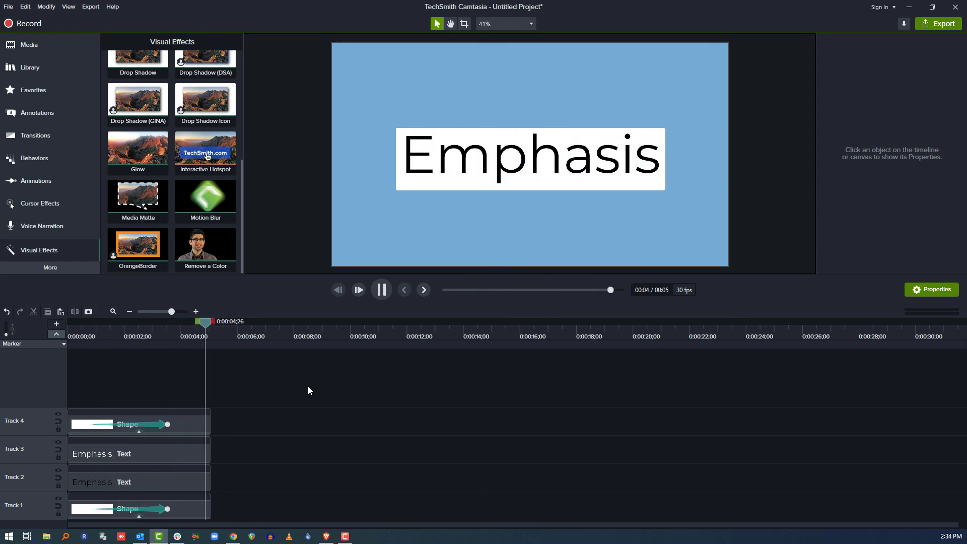
click(196, 334)
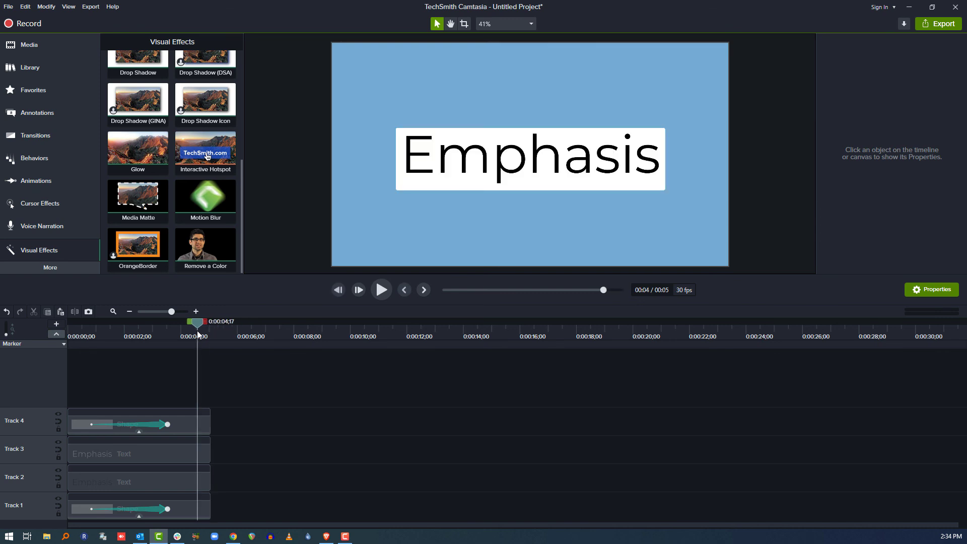